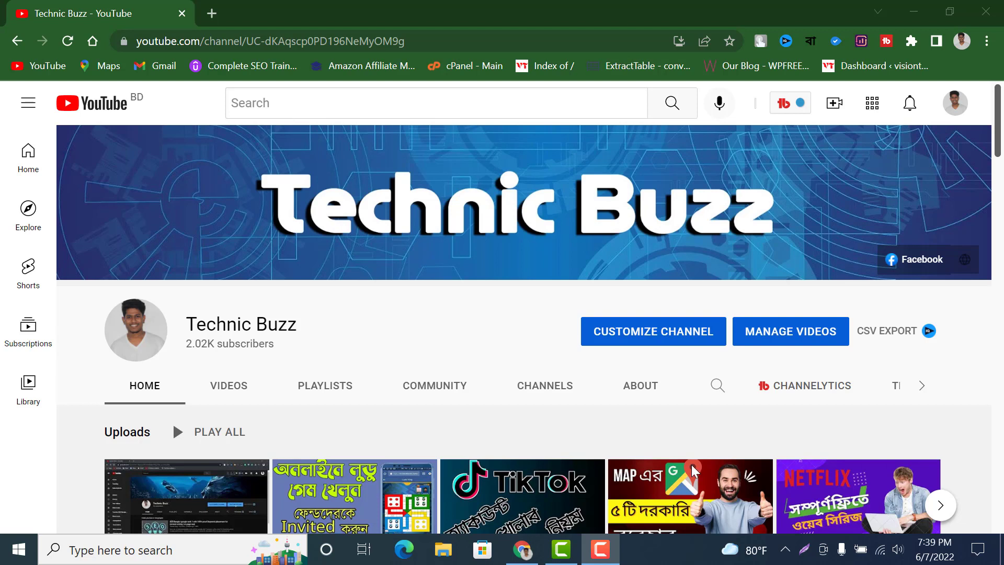
Step: Open blogger.com in a new browser tab
mouse_move(692, 470)
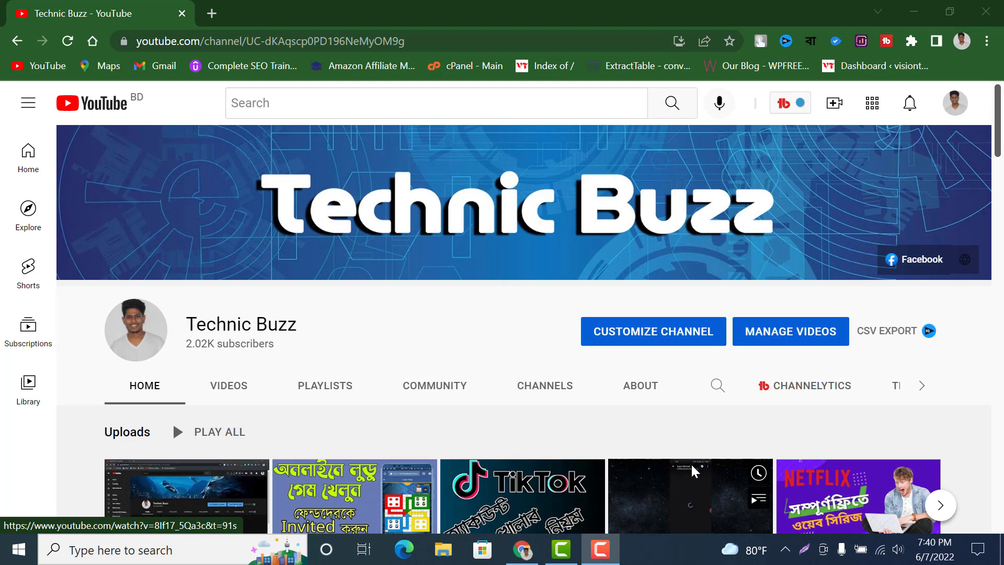
key(F5)
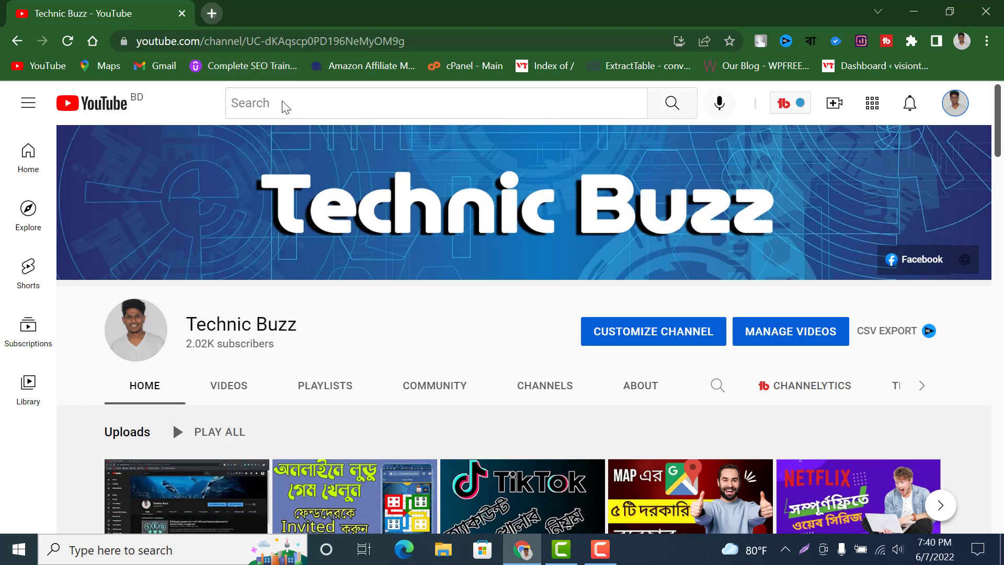
key(ctrl+t)
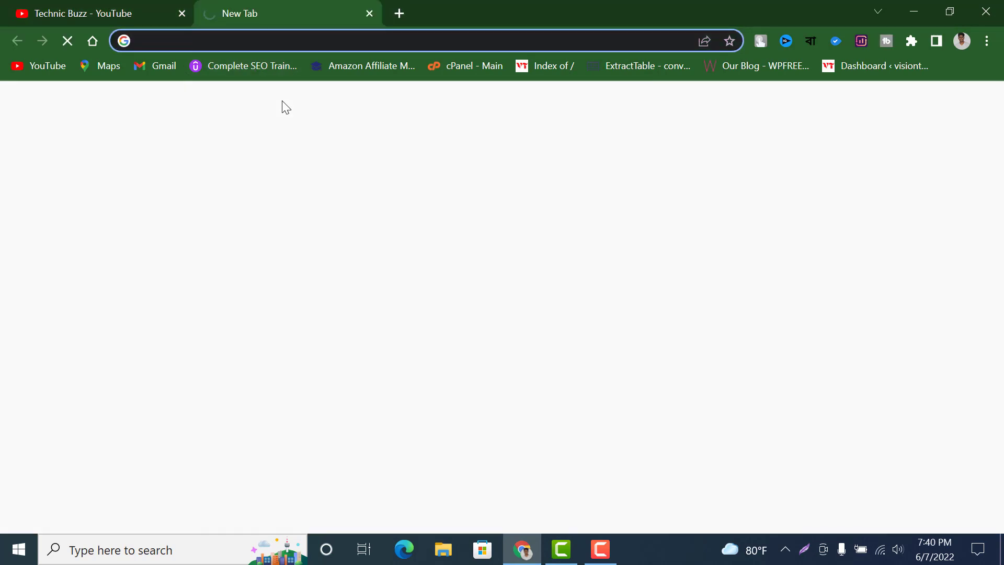
text(blogger)
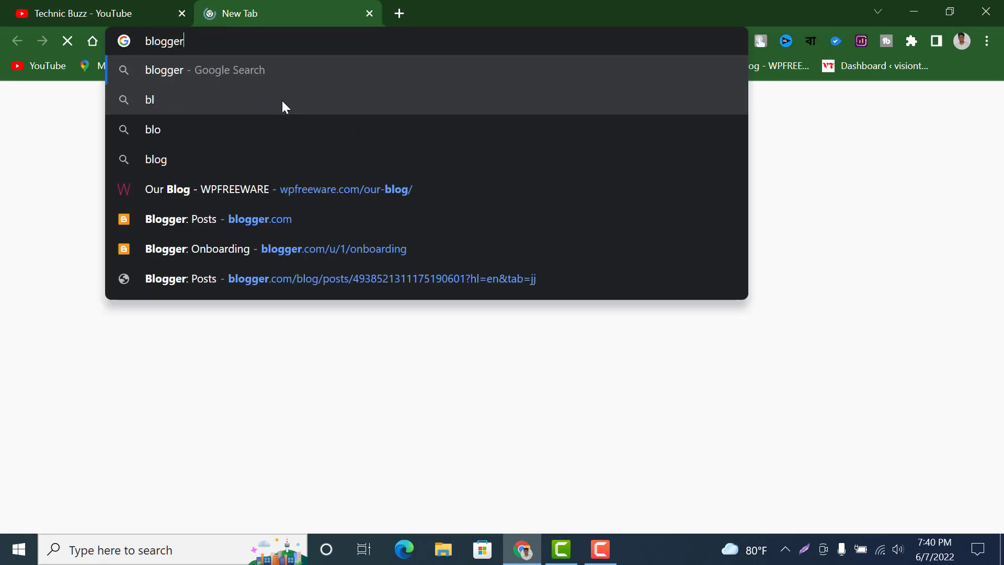
text(.com)
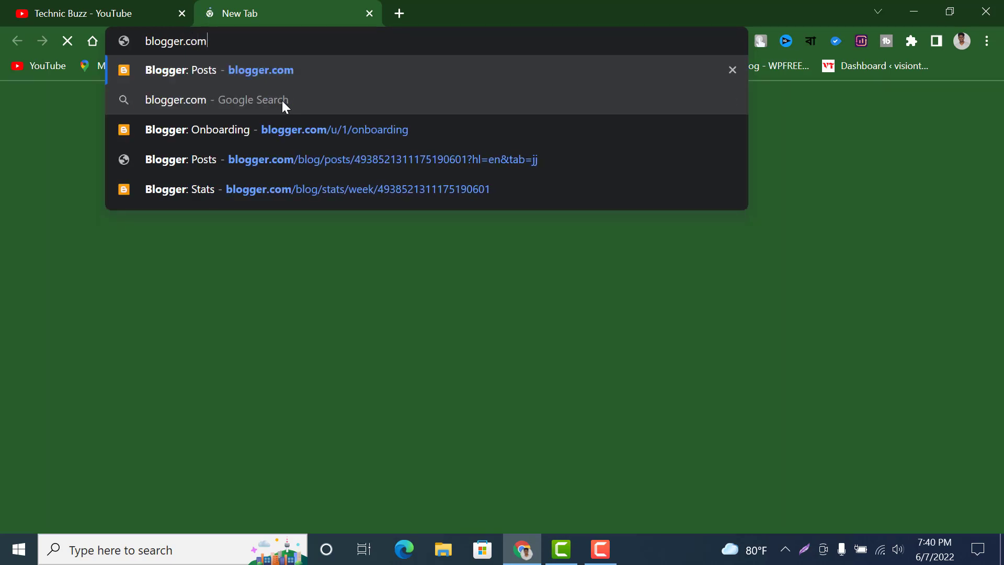
key(Return)
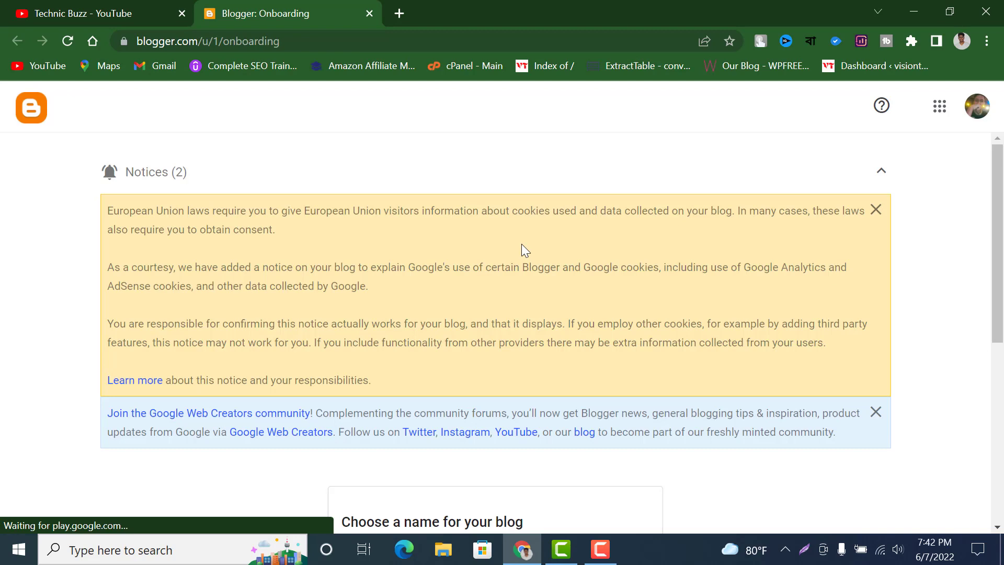
Step: Look over the blog onboarding page and dismiss the European Union cookie notice
scroll(420, 172, down, 4)
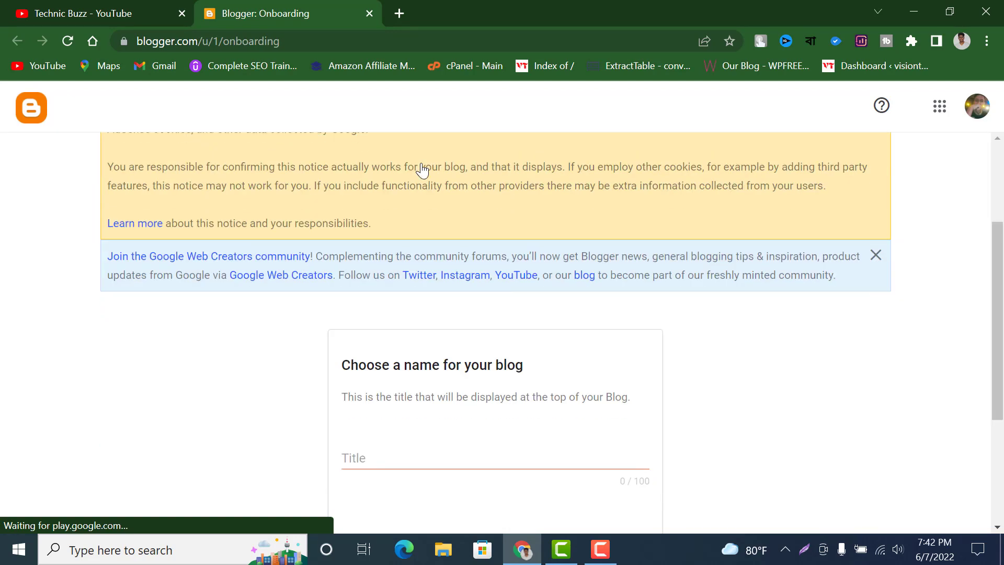
scroll(425, 193, down, 2)
scroll(325, 202, up, 5)
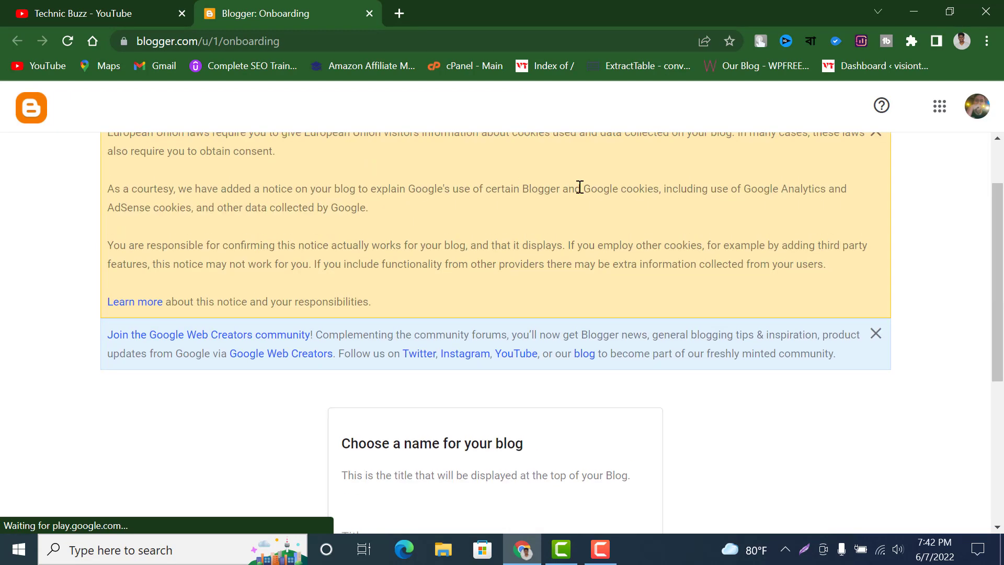
scroll(580, 187, up, 2)
scroll(578, 193, down, 7)
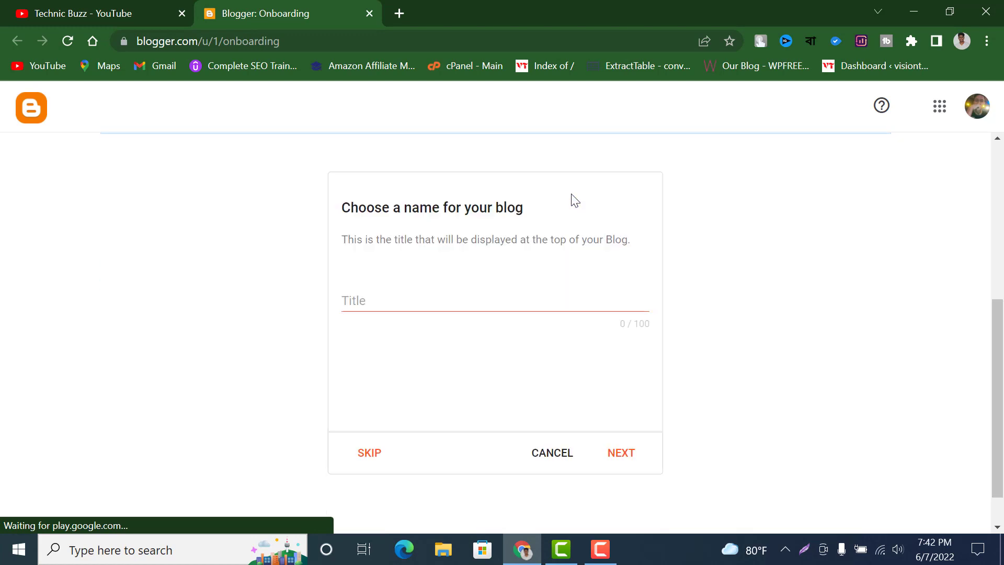
scroll(576, 199, up, 7)
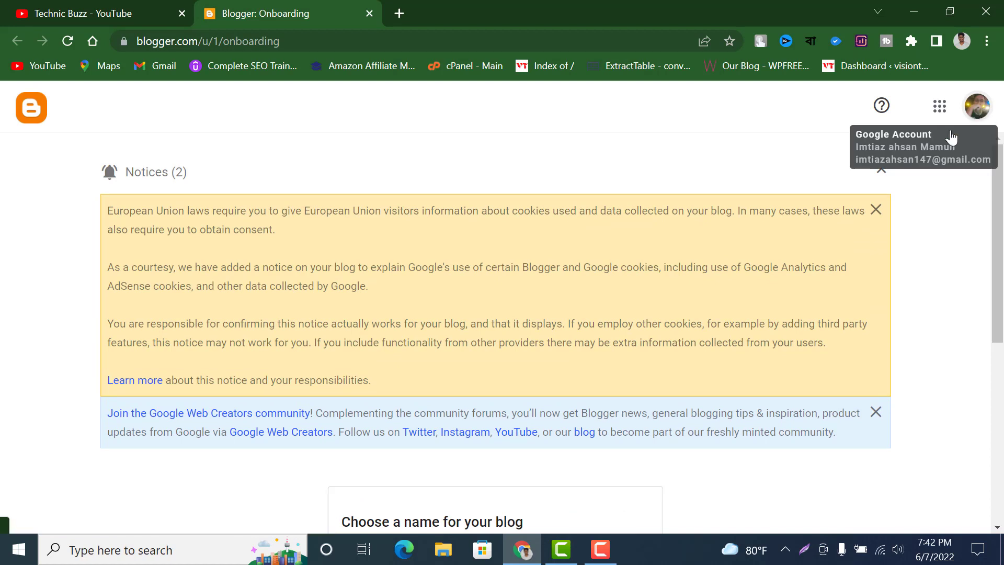
click(875, 209)
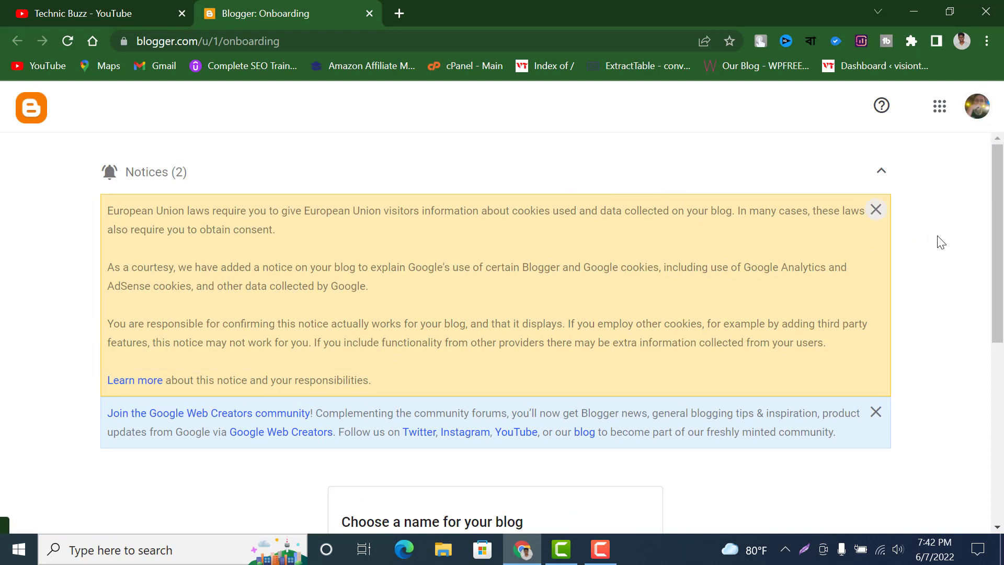
scroll(854, 254, down, 3)
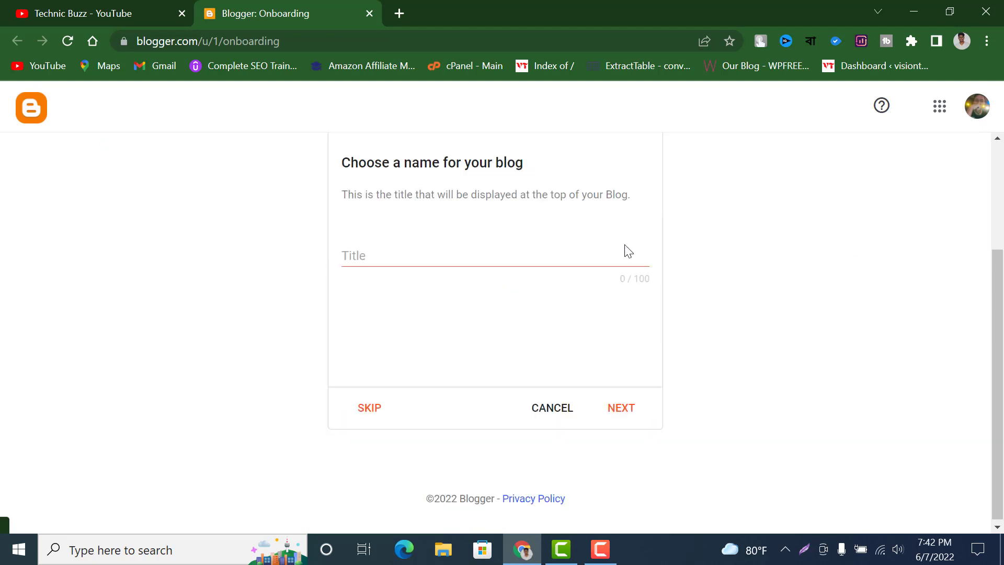
Step: Enter MakeForSmart as the blog's title and continue to the URL stage
click(452, 256)
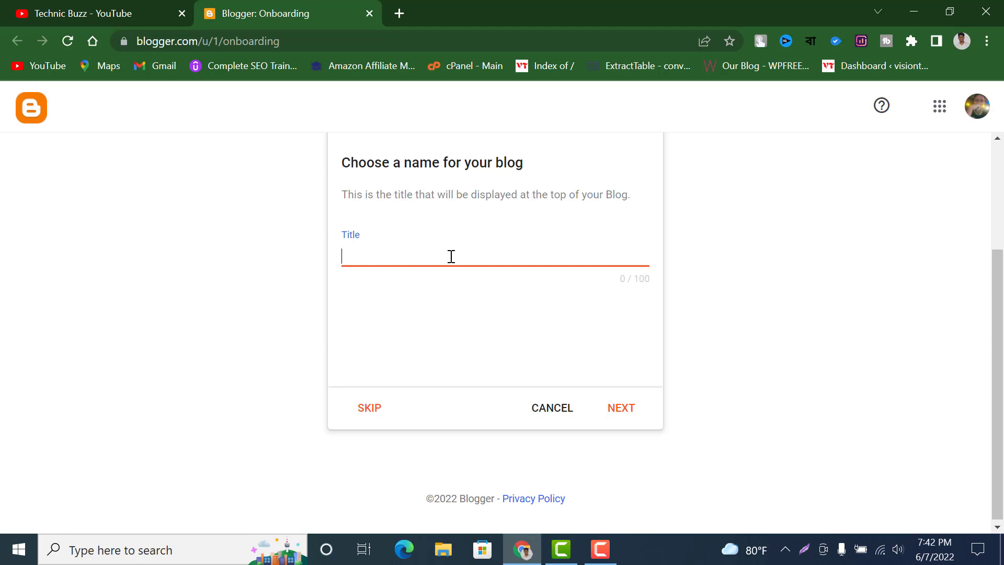
scroll(449, 282, up, 3)
scroll(424, 293, down, 3)
text(MakeForSmat)
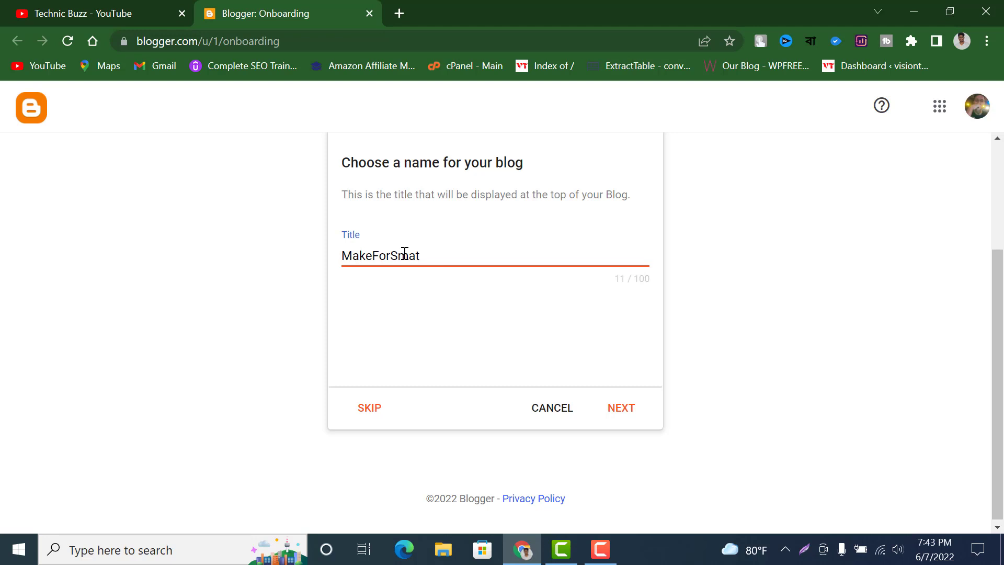
key(BackSpace)
key(BackSpace)
text(art)
click(621, 410)
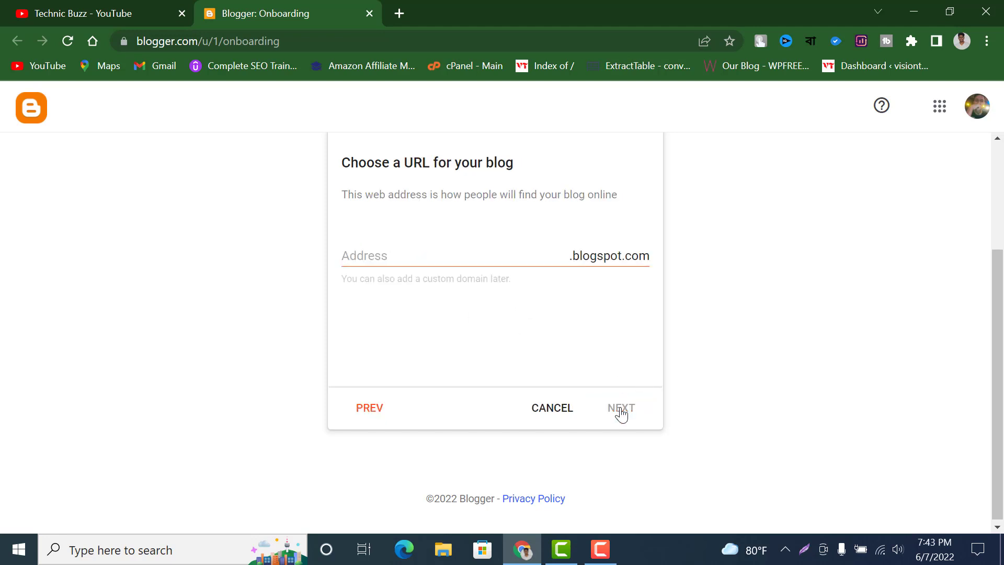
Step: Set the blog's blogspot.com address to MakeForSmart and continue to the display name stage
click(434, 253)
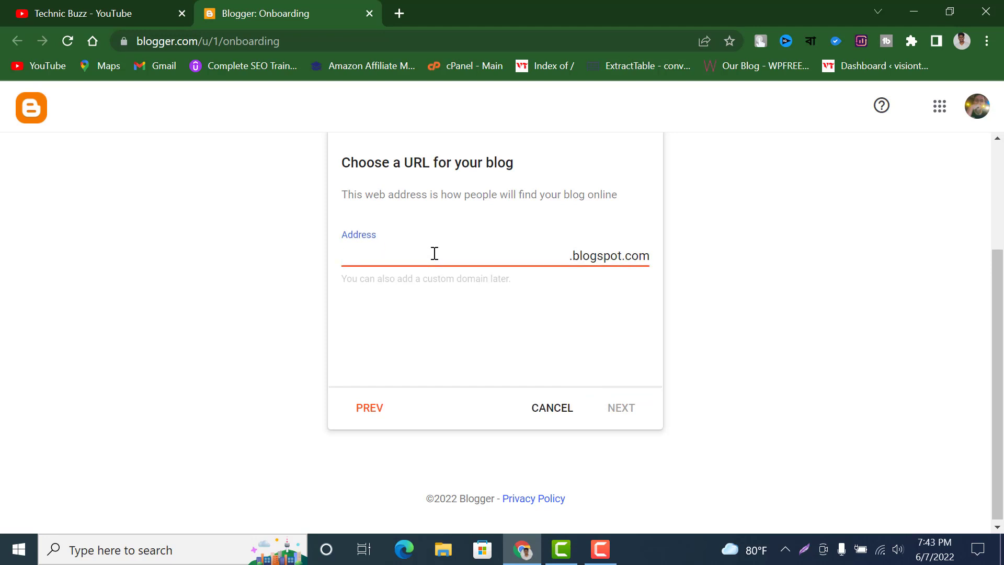
text(MakeFoe)
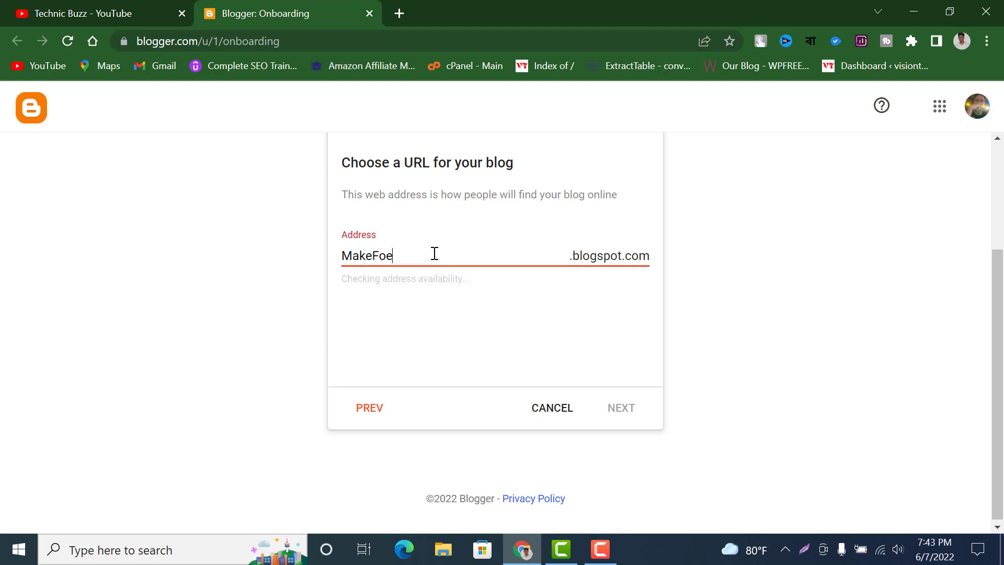
key(BackSpace)
text(rSmart)
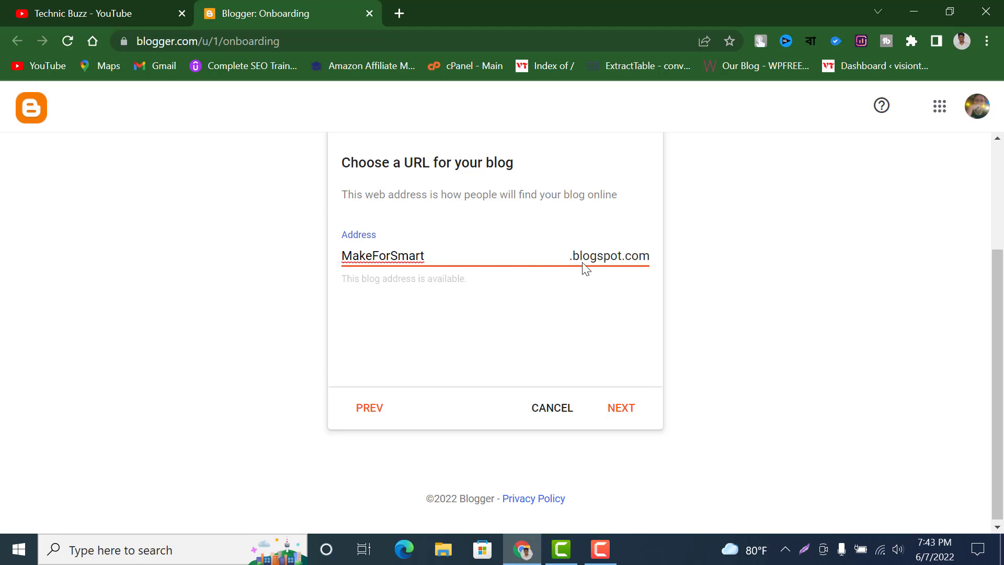
click(627, 410)
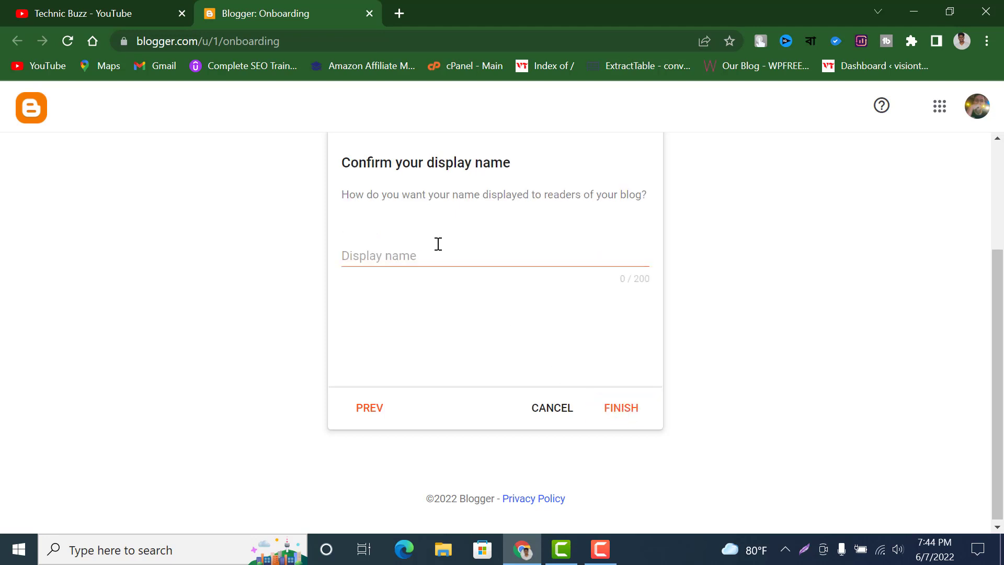
Step: Set the display name shown to readers to MakeForSmart and finish creating the blog
click(437, 261)
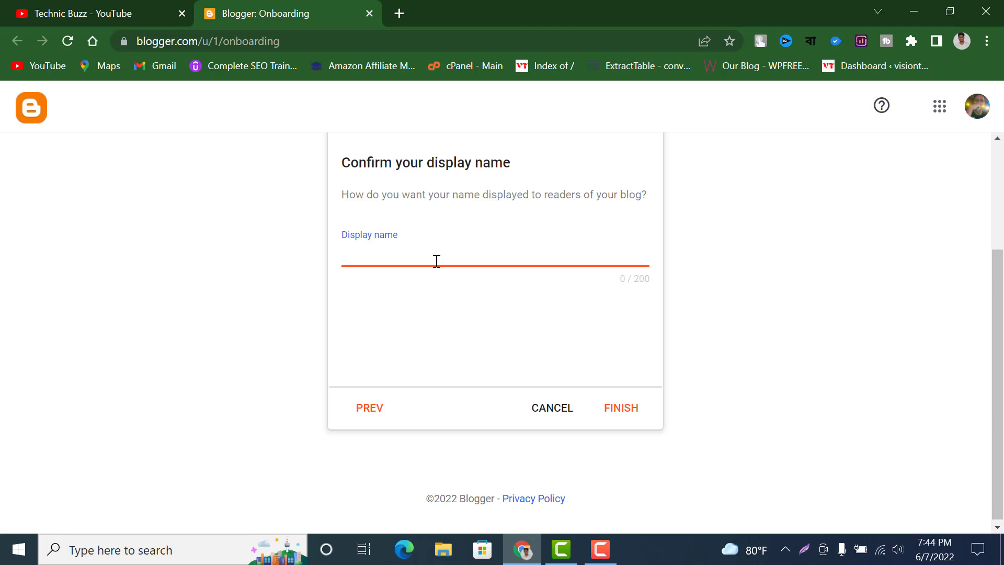
text(MakeForSmart)
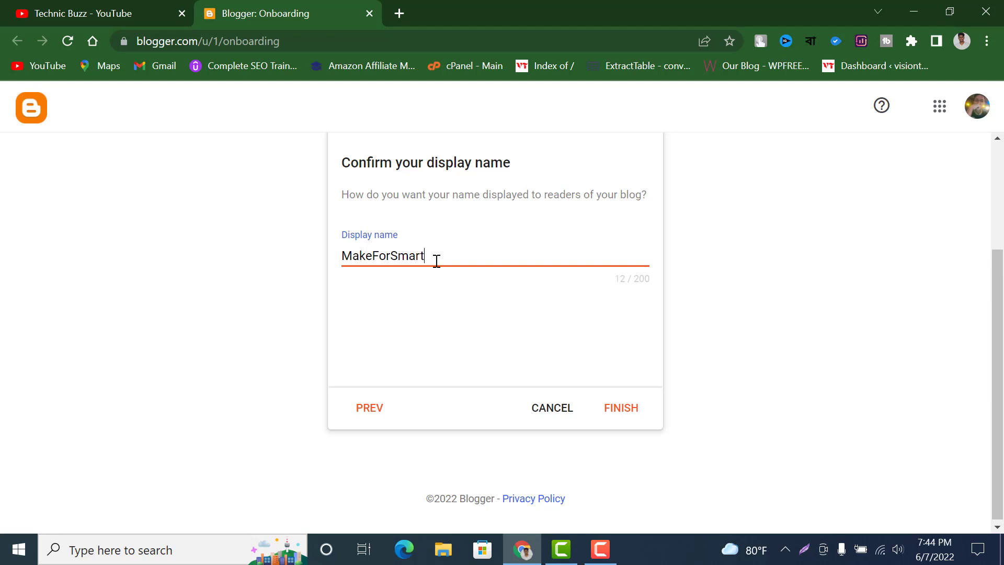
click(619, 412)
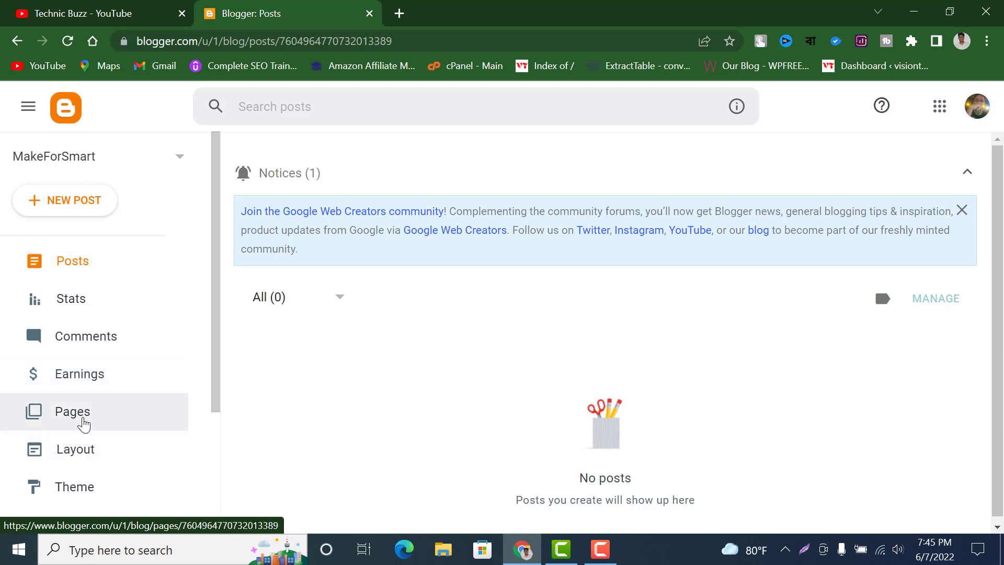
Step: Look through the blog's management sections and open the Theme section
scroll(86, 442, down, 2)
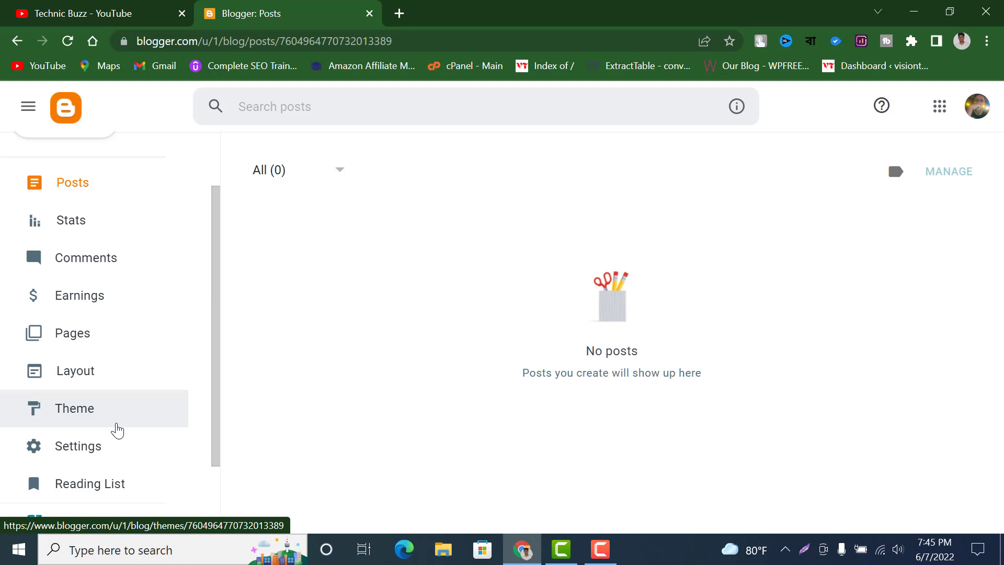
scroll(117, 430, down, 2)
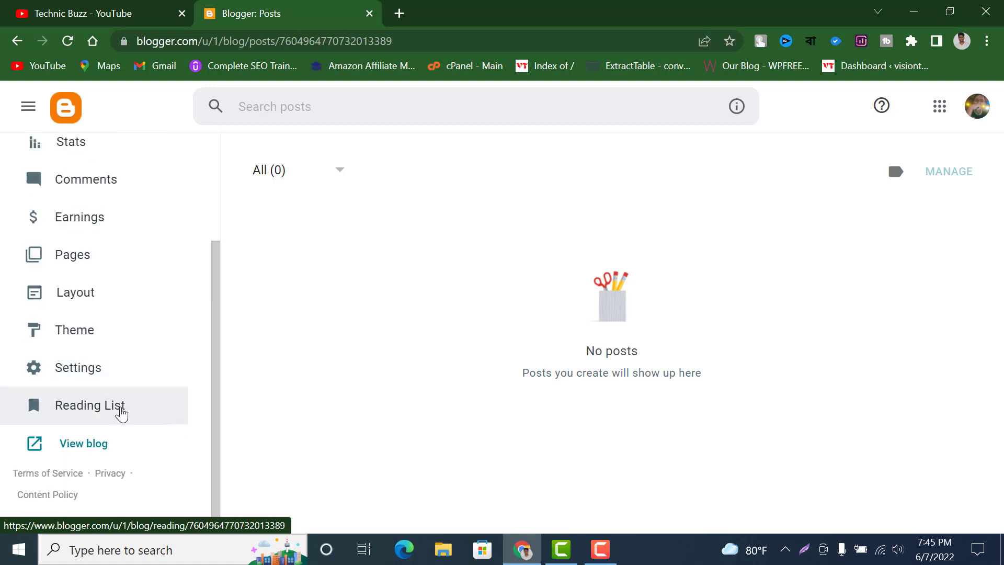
scroll(121, 409, up, 2)
click(95, 415)
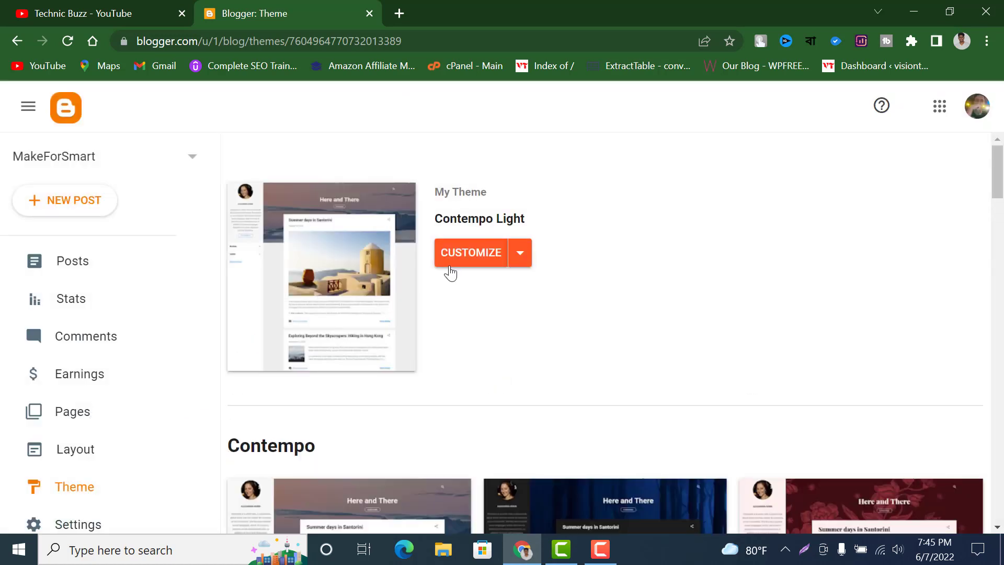
Step: Browse the Contempo and Soho theme galleries and enlarge the Soho Light theme to inspect it
scroll(448, 275, down, 2)
scroll(471, 255, up, 2)
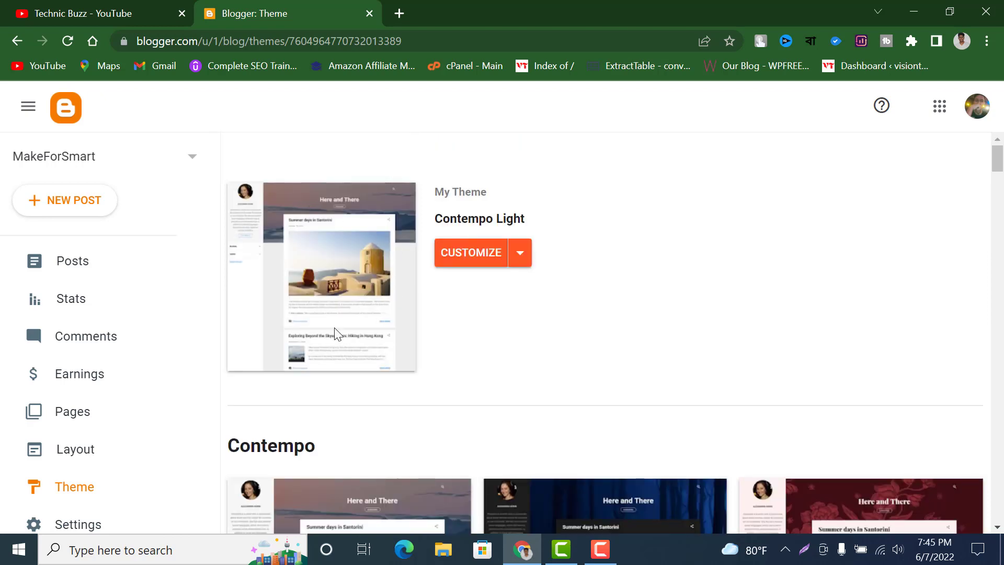
scroll(368, 228, down, 1)
scroll(368, 228, down, 6)
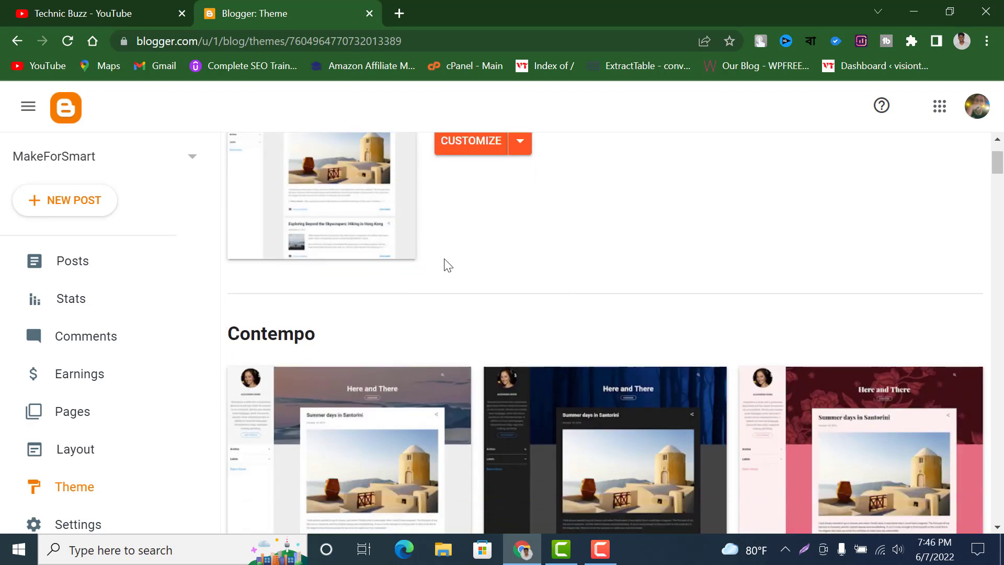
scroll(459, 370, down, 2)
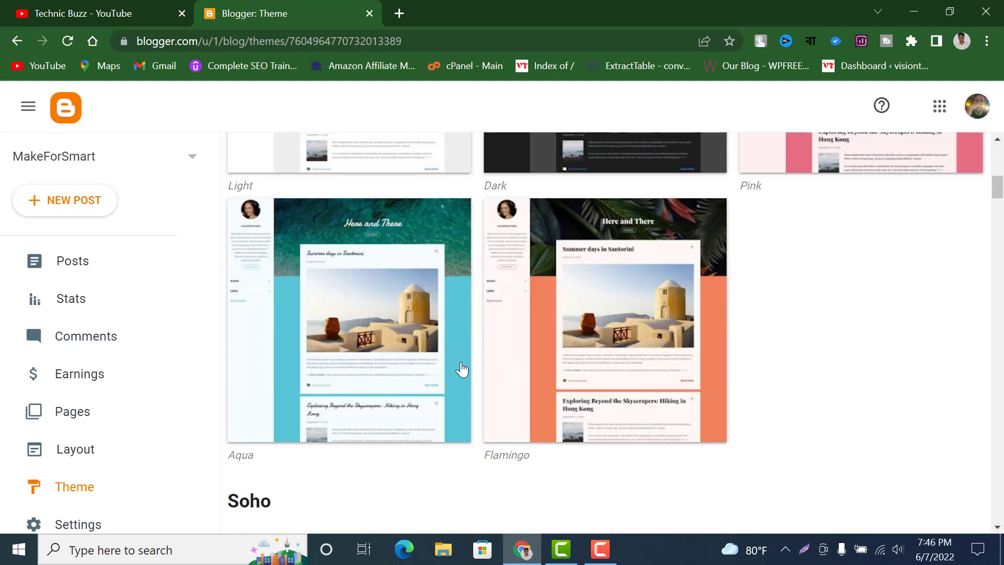
scroll(630, 352, up, 3)
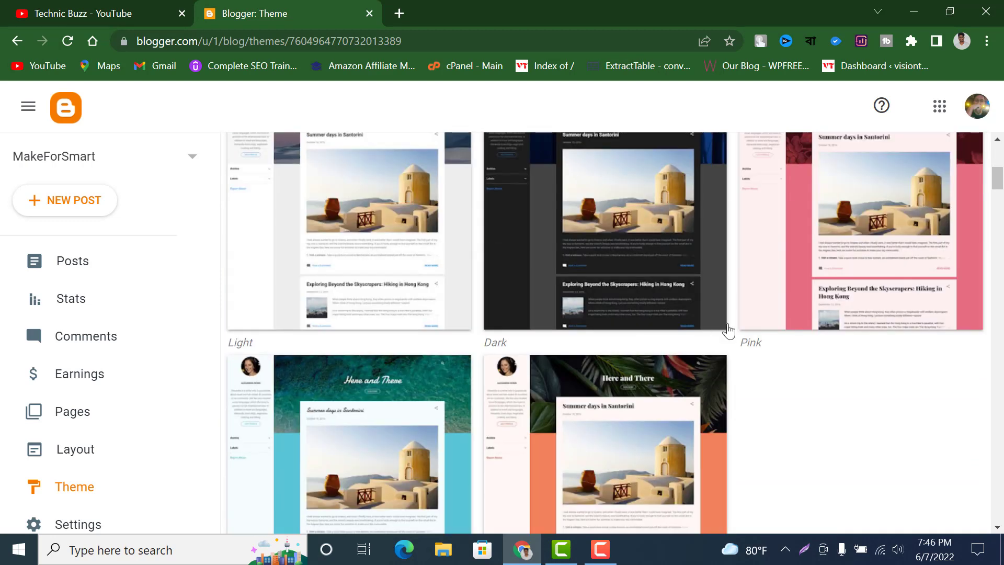
scroll(723, 331, down, 7)
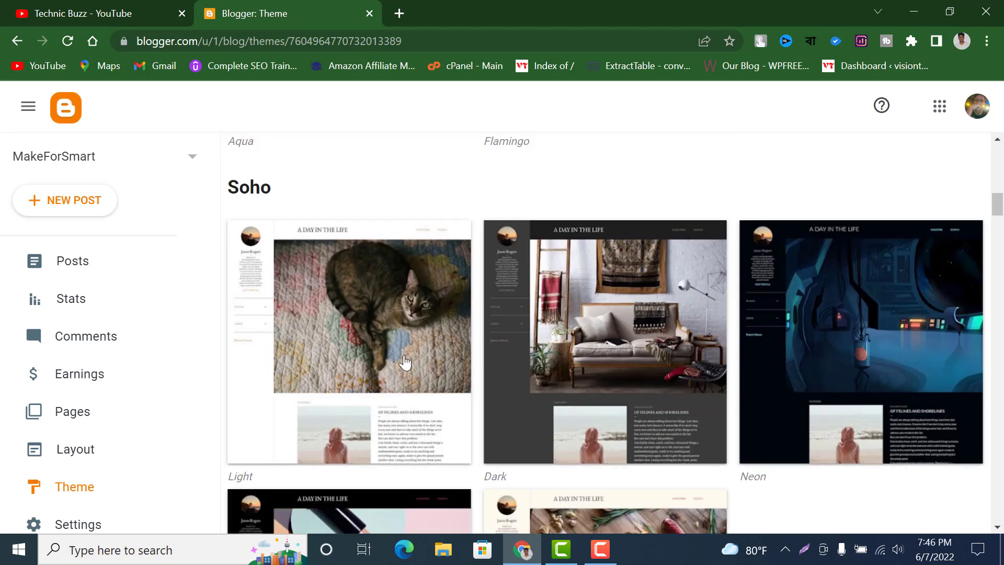
scroll(377, 358, down, 3)
click(368, 245)
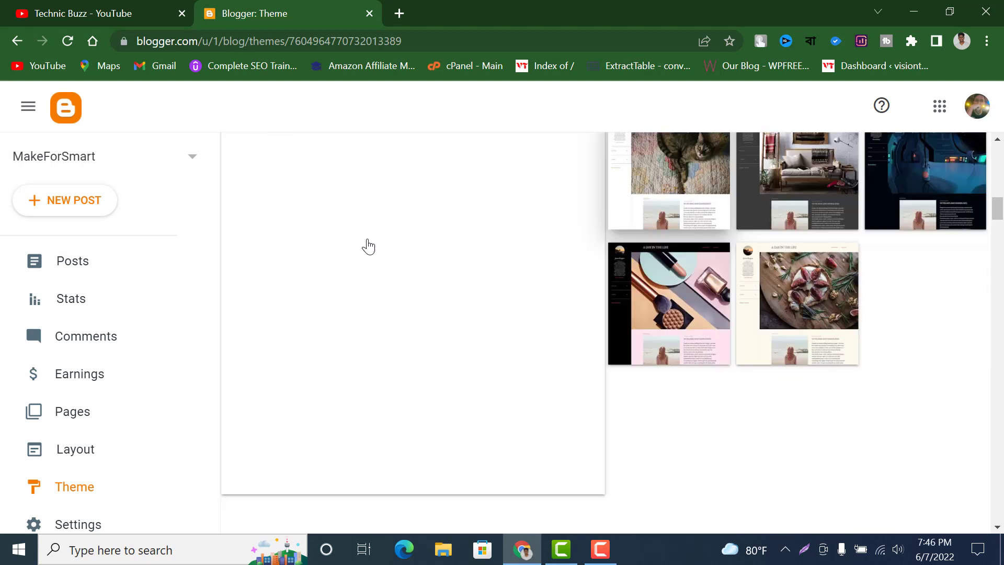
scroll(397, 246, down, 4)
scroll(460, 269, up, 4)
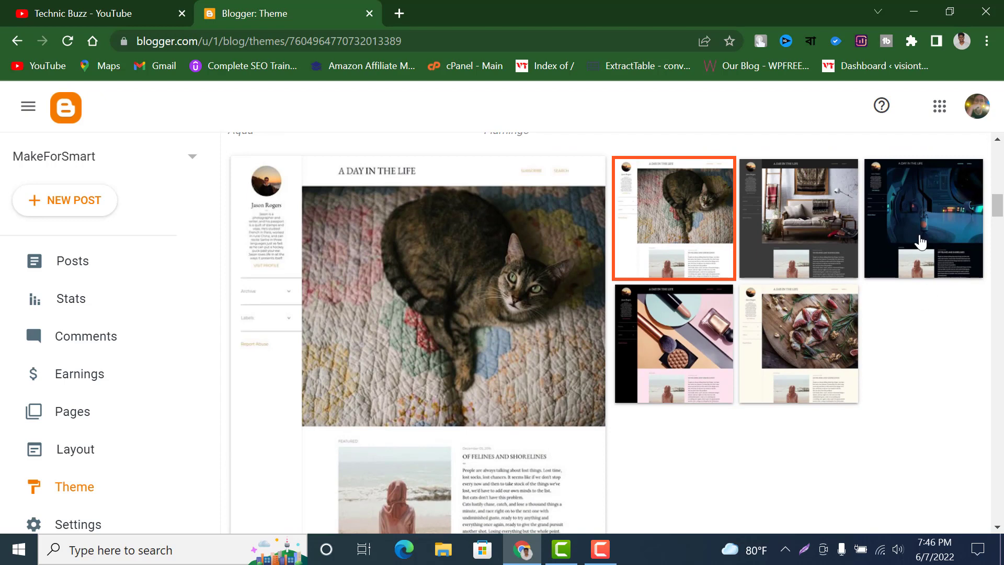
Step: Show the Soho Neon theme enlarged and examine its layout and available options
click(922, 242)
scroll(494, 371, down, 5)
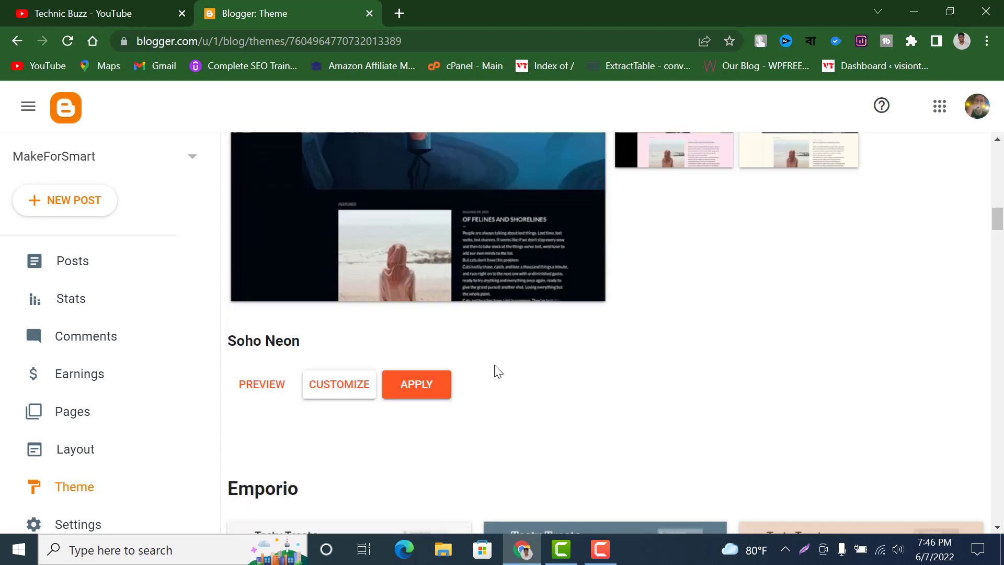
scroll(496, 372, up, 5)
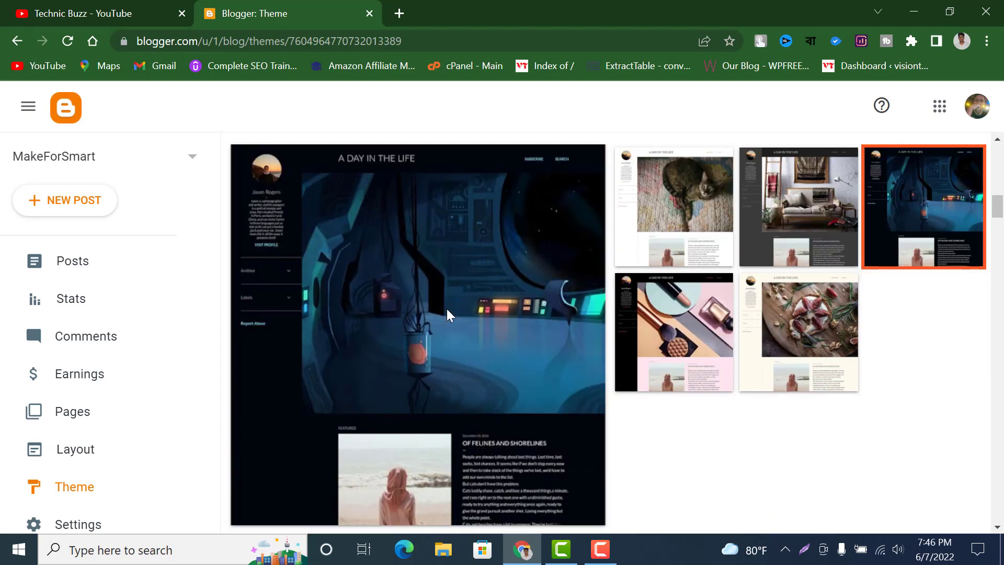
scroll(449, 314, down, 4)
scroll(689, 316, up, 5)
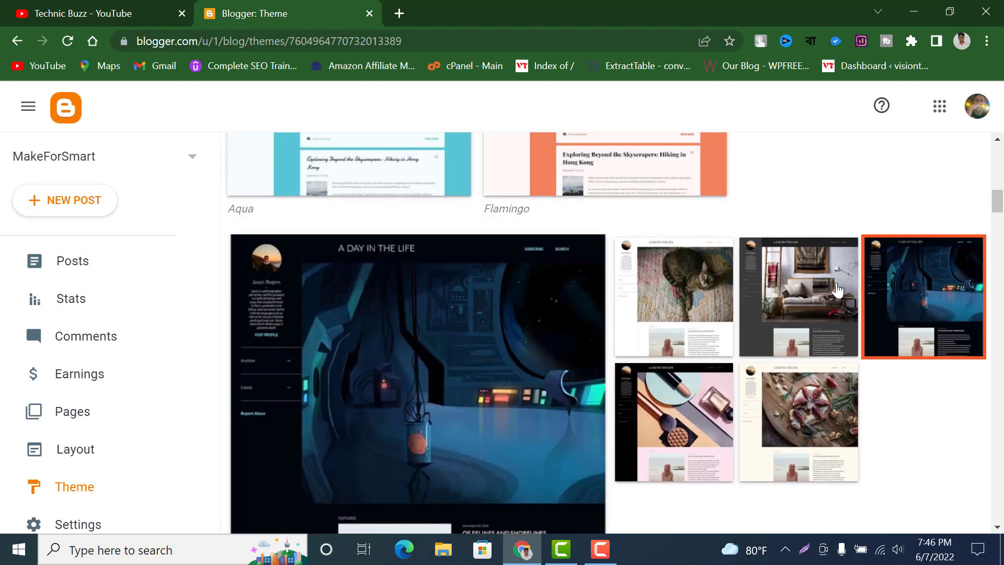
Step: Apply the Soho Neon theme to the blog and check it in the My Theme section
scroll(432, 386, down, 5)
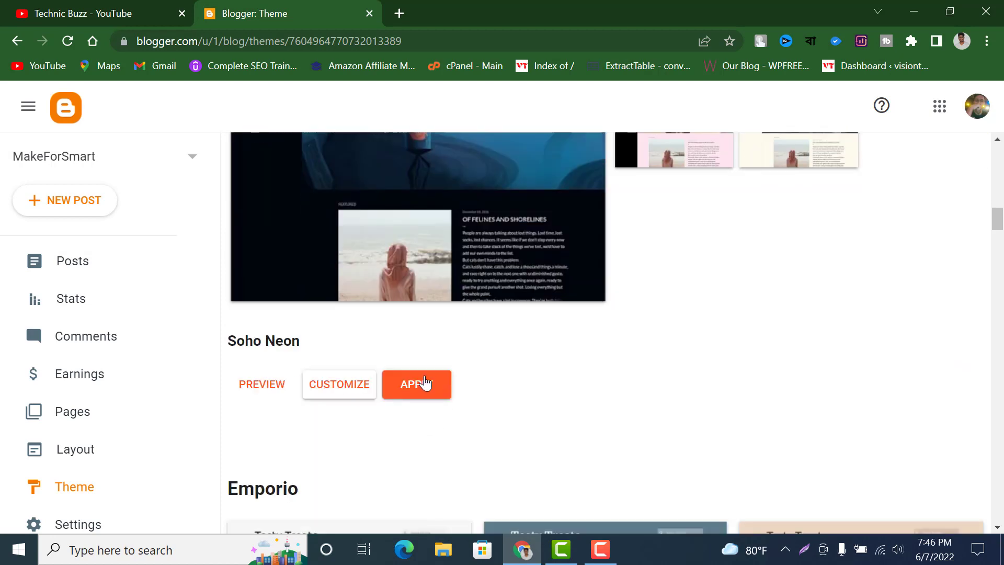
click(425, 383)
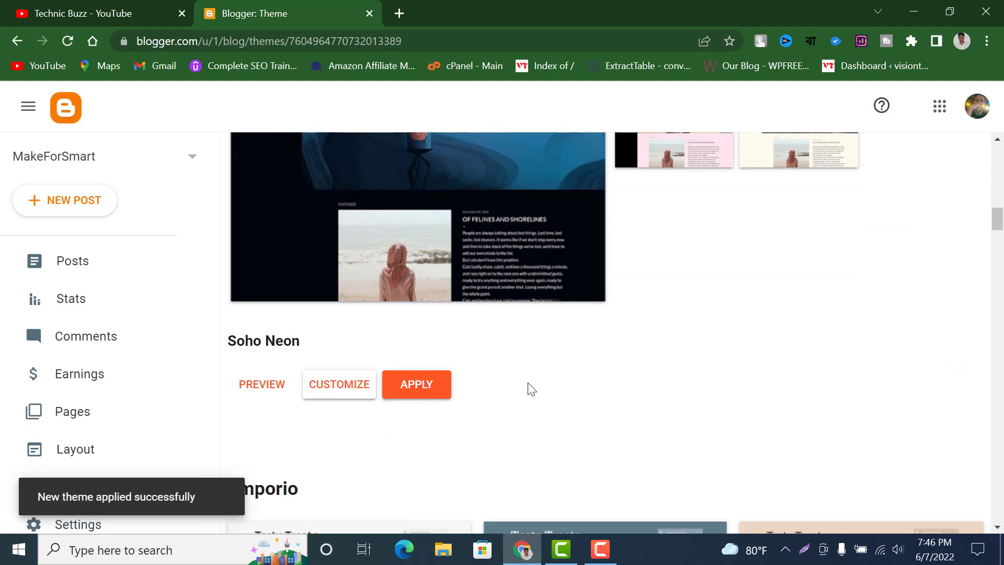
scroll(529, 387, up, 8)
scroll(387, 350, up, 12)
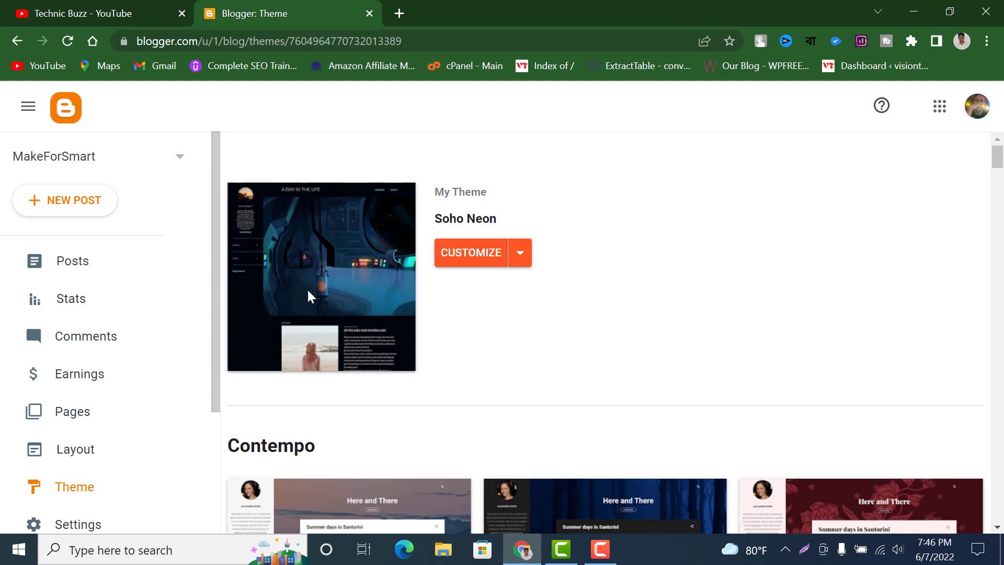
Step: Start a new blog post and enter "waerfadf" as its body text, leaving the title empty
scroll(97, 329, down, 3)
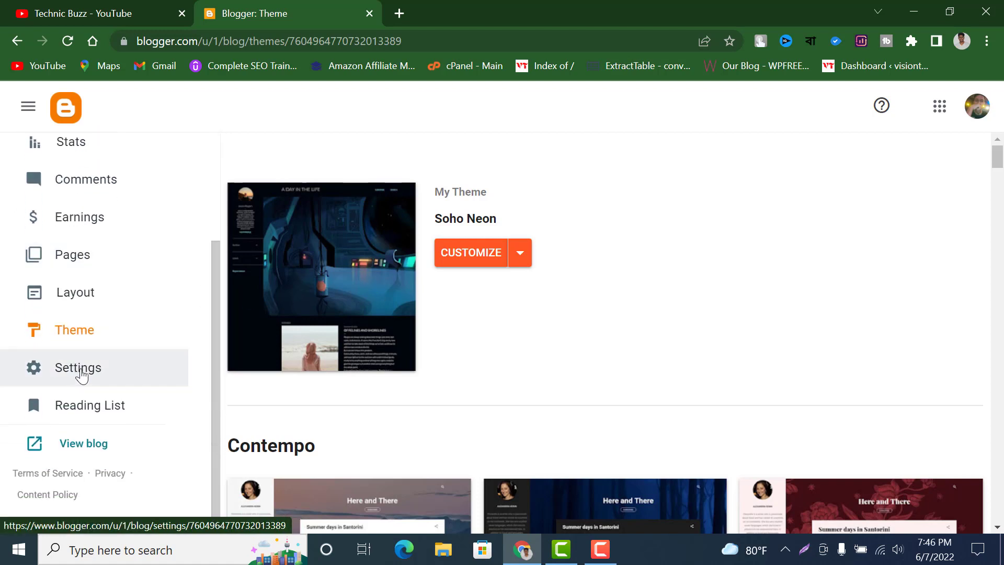
scroll(101, 231, up, 3)
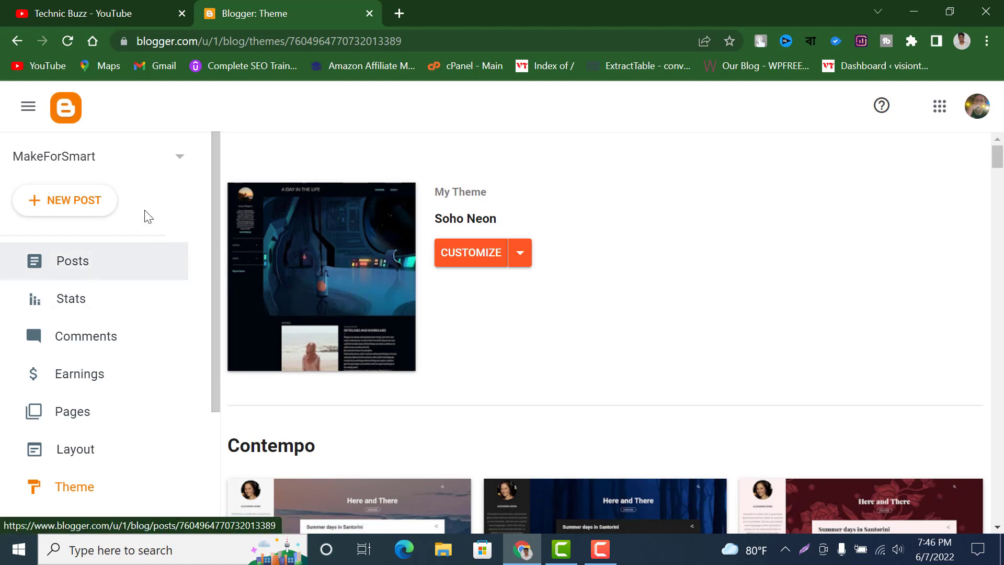
click(68, 212)
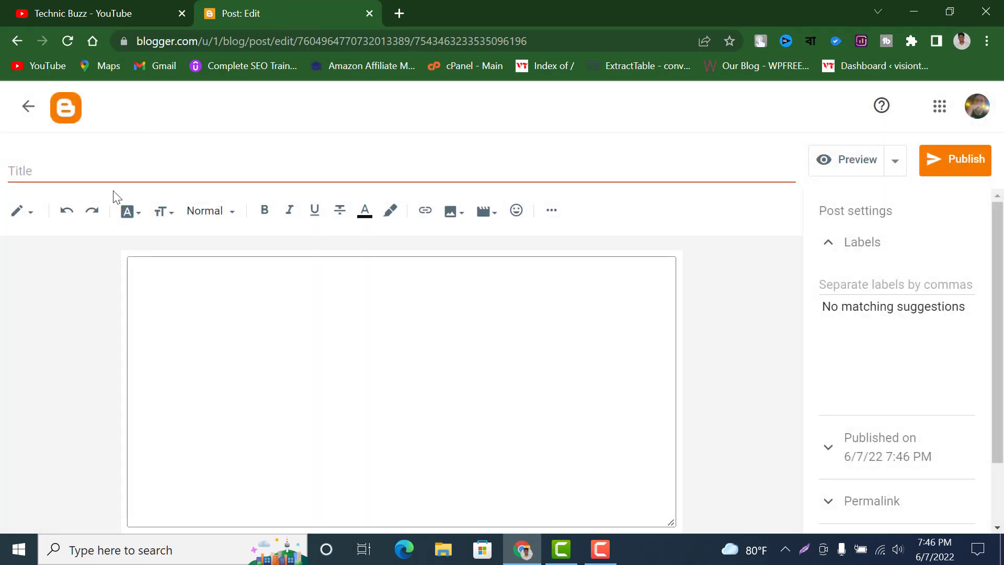
click(122, 171)
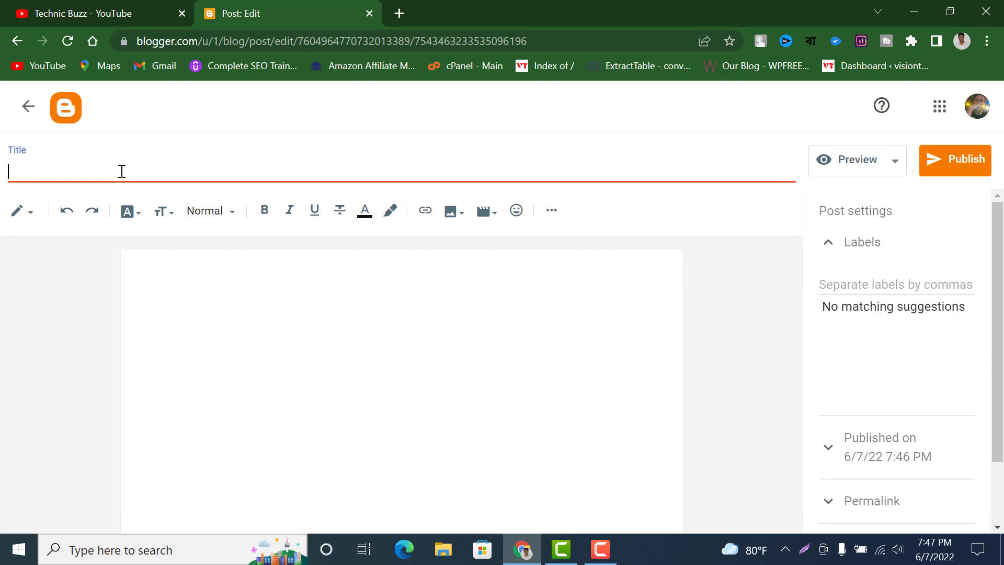
click(308, 324)
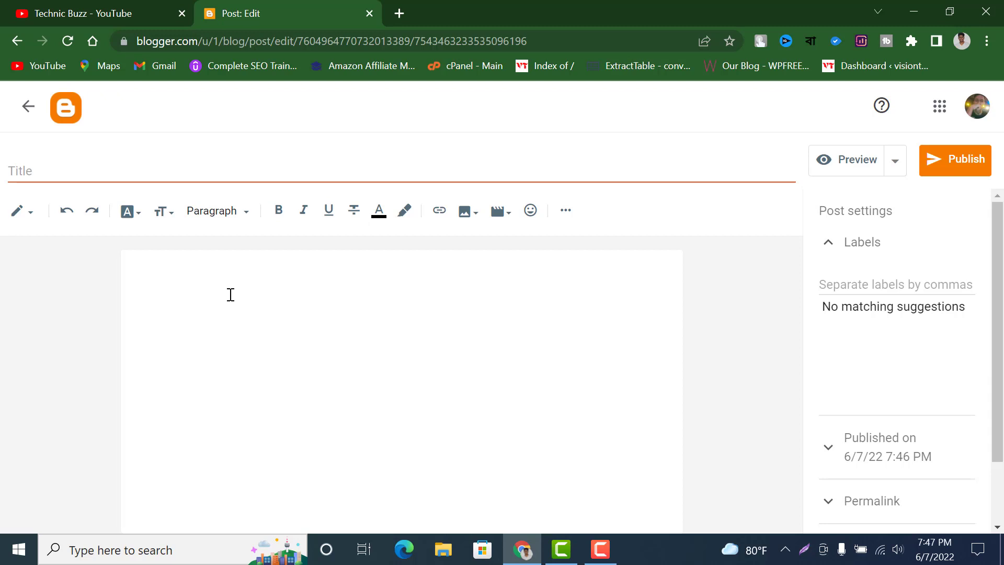
text(waerfadf)
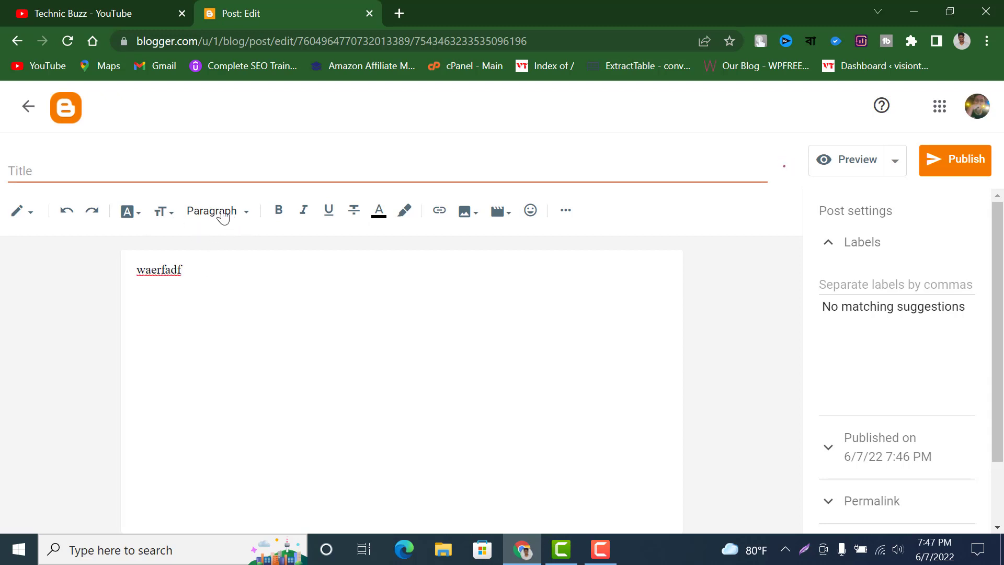
Step: Format the "waerfadf" text in the post body as a Heading
click(222, 211)
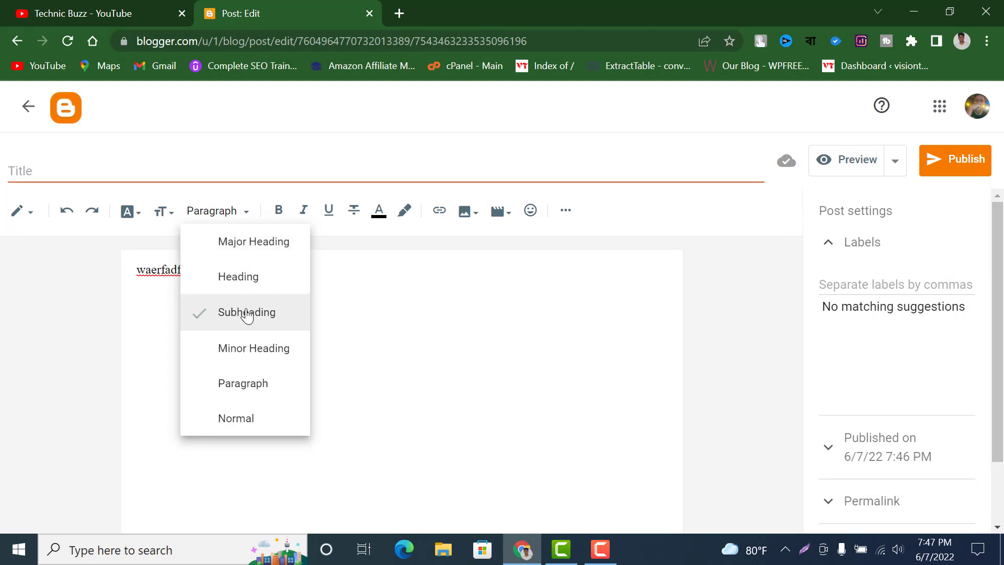
click(372, 267)
click(219, 211)
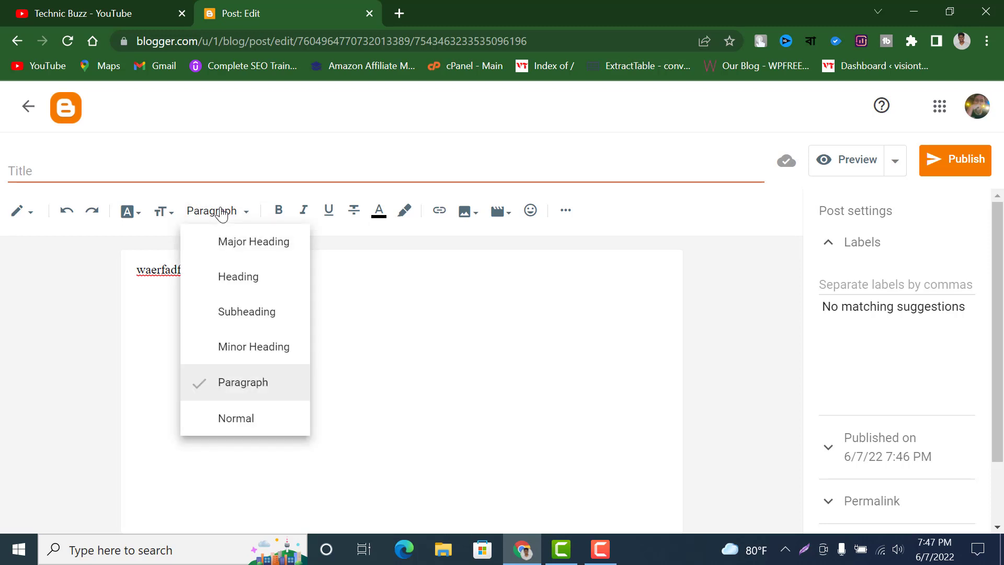
click(253, 302)
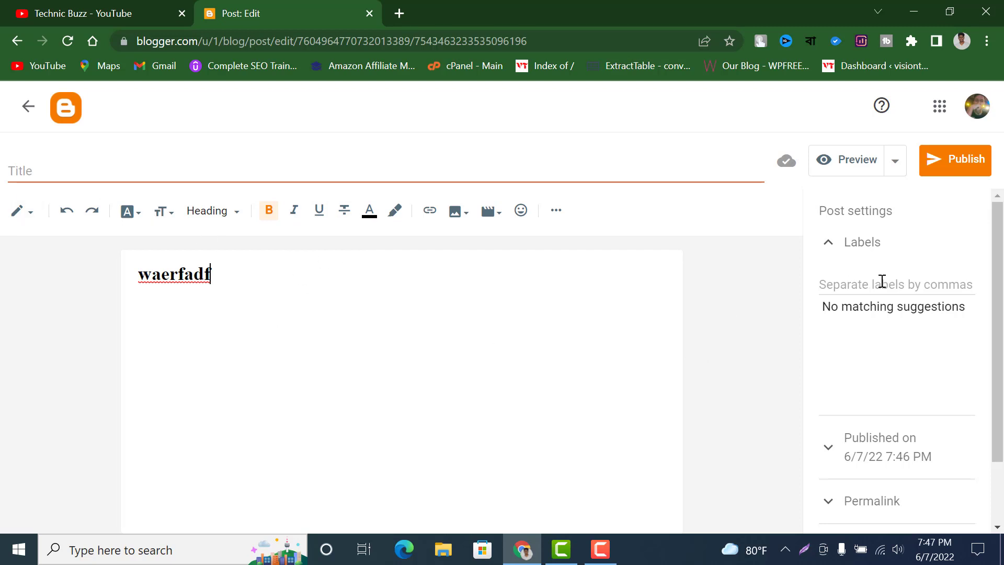
Step: Examine the post's permalink, location and reader comment settings, and the available HTML and Compose editing views
scroll(883, 281, down, 2)
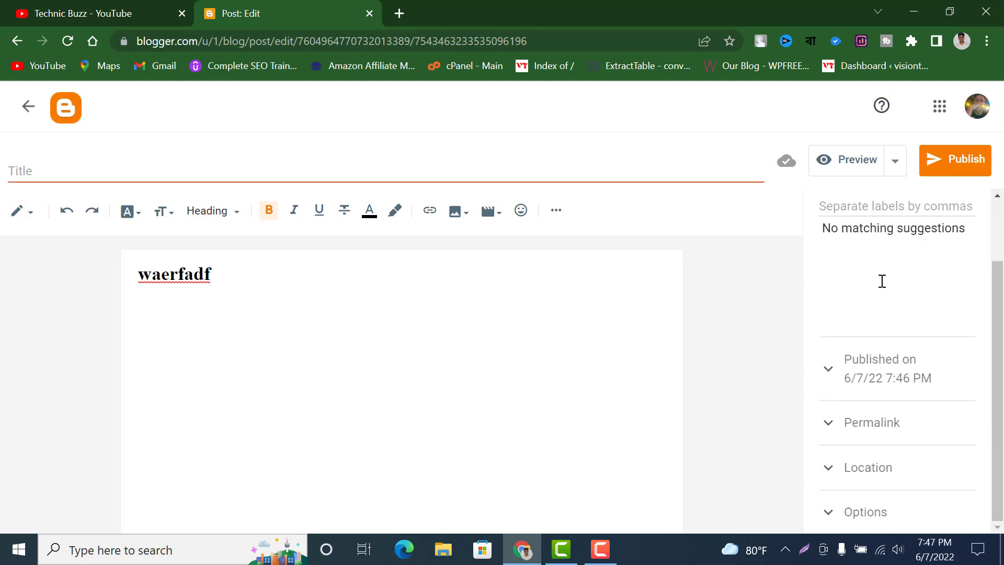
click(889, 423)
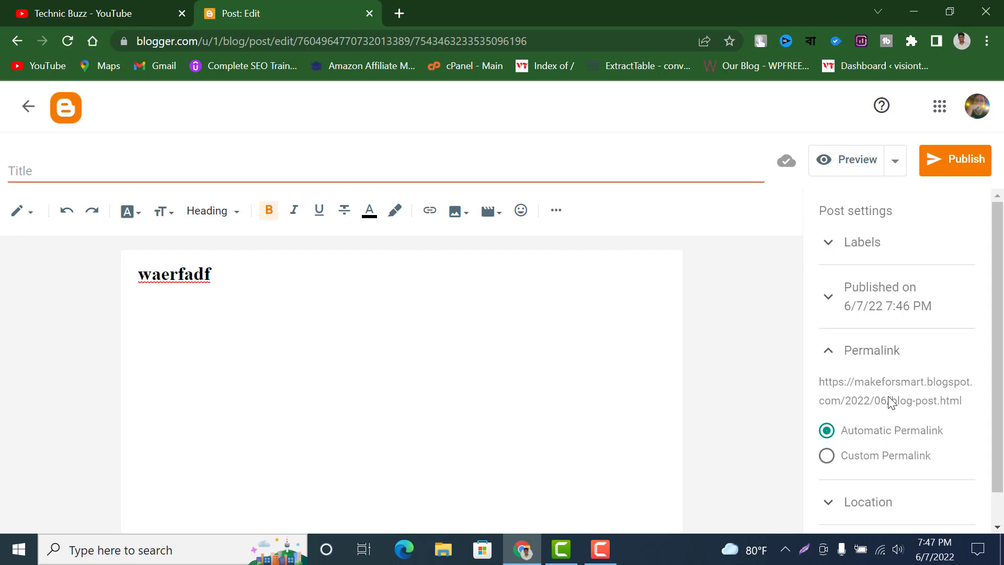
drag(921, 399, 958, 399)
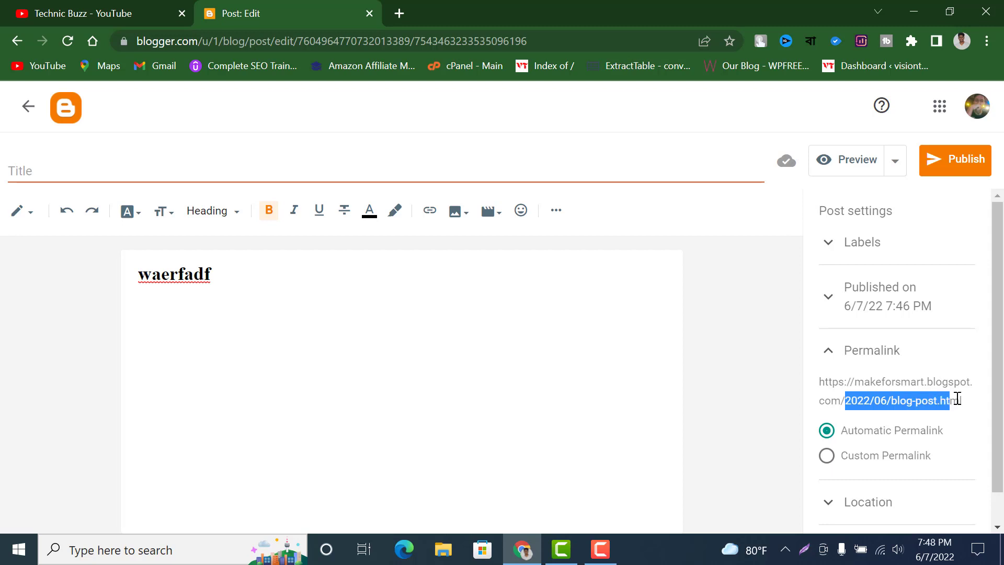
scroll(948, 396, down, 1)
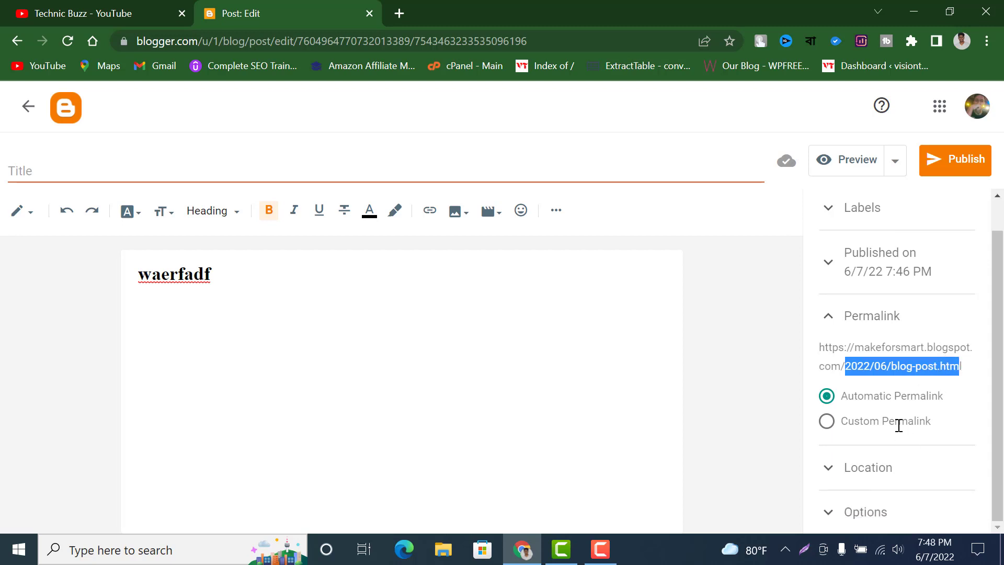
click(880, 463)
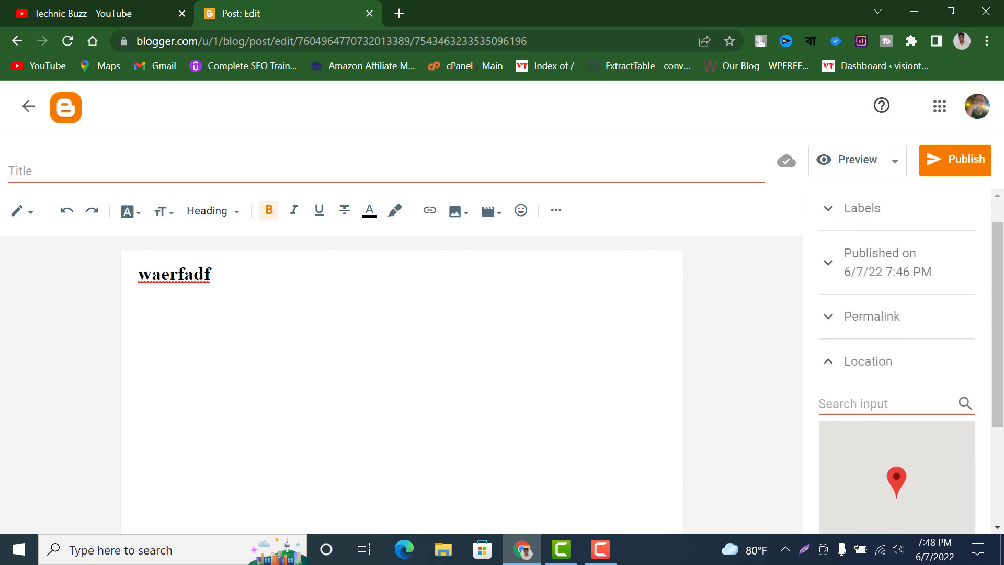
scroll(889, 398, down, 3)
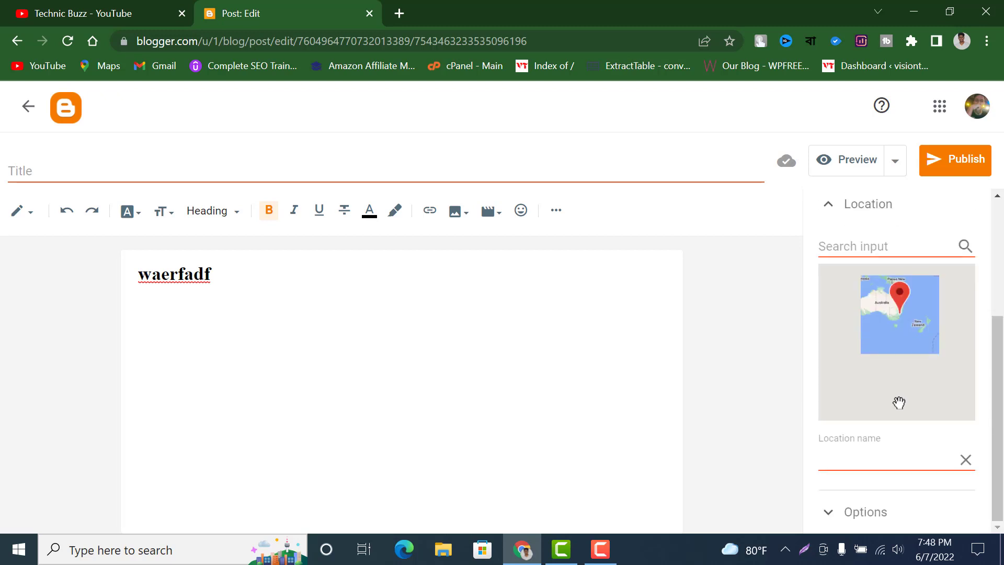
click(890, 518)
scroll(901, 393, down, 1)
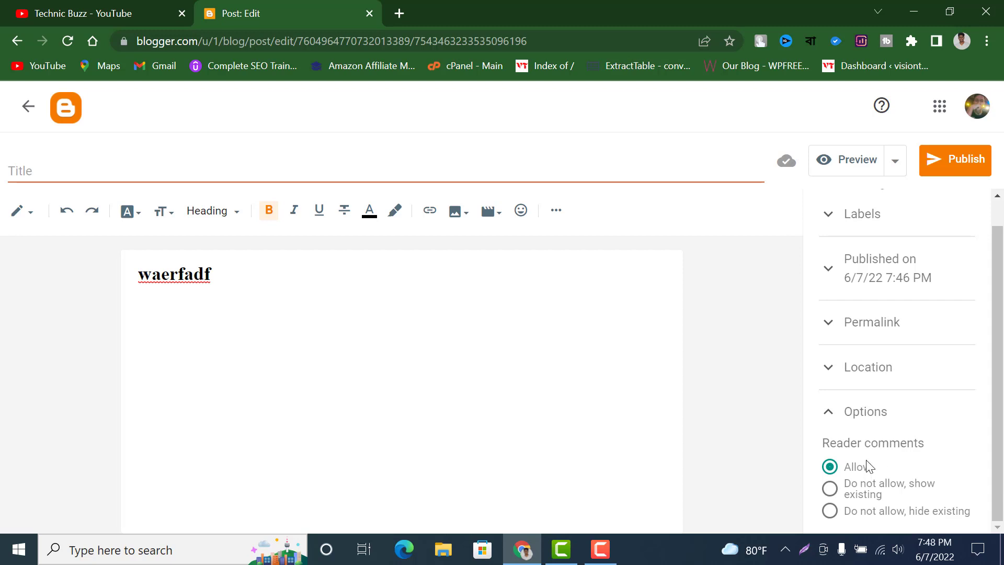
scroll(889, 464, up, 1)
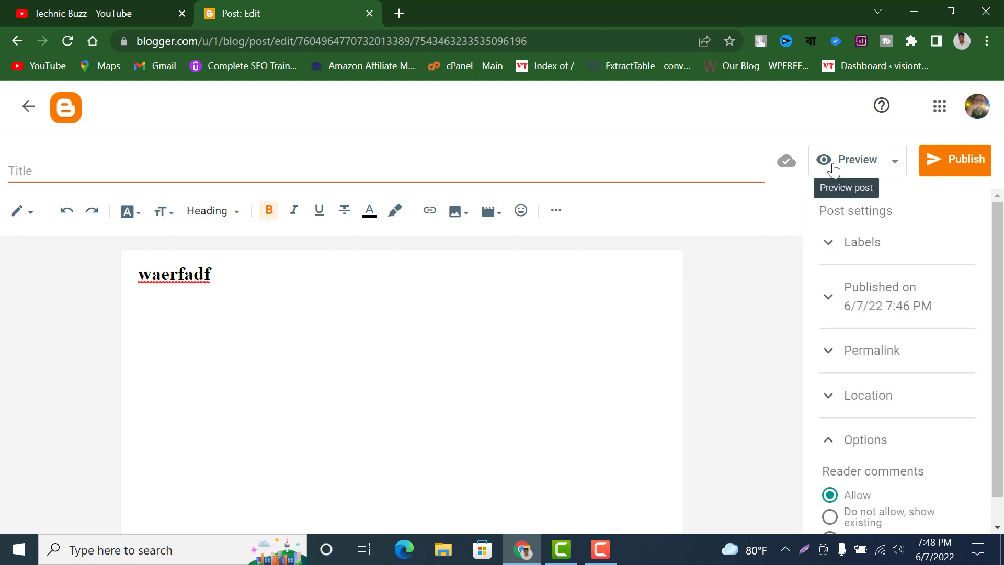
click(21, 212)
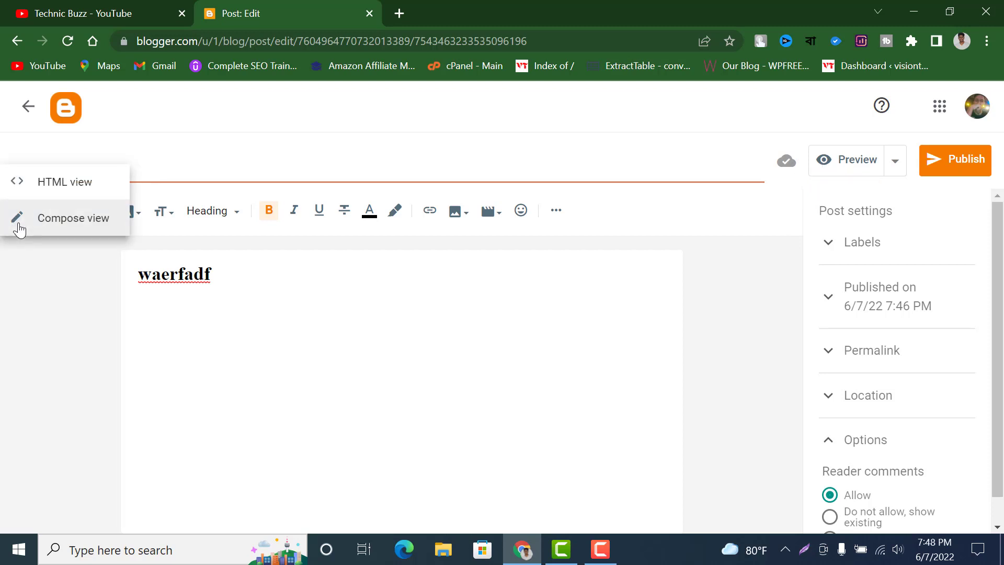
click(32, 256)
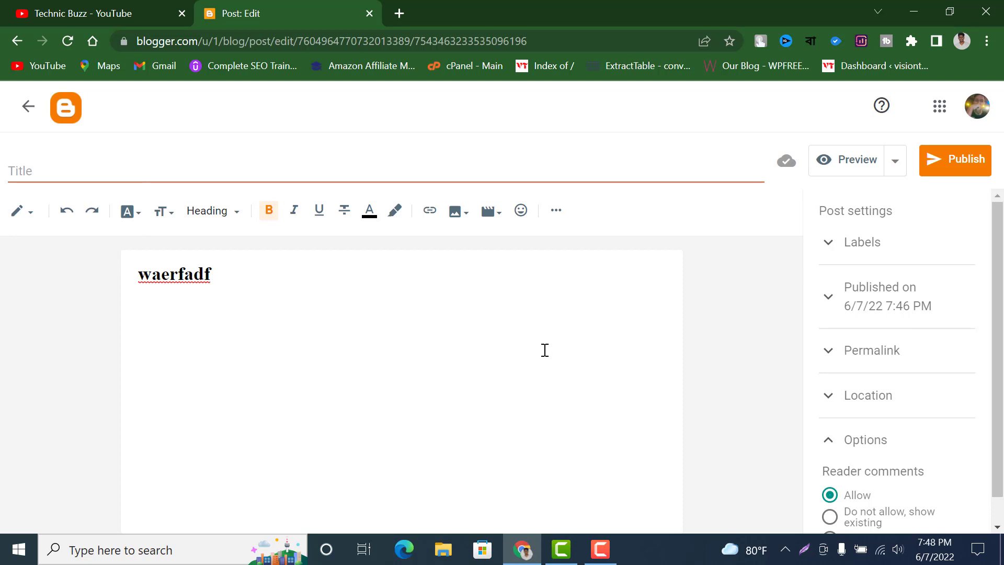